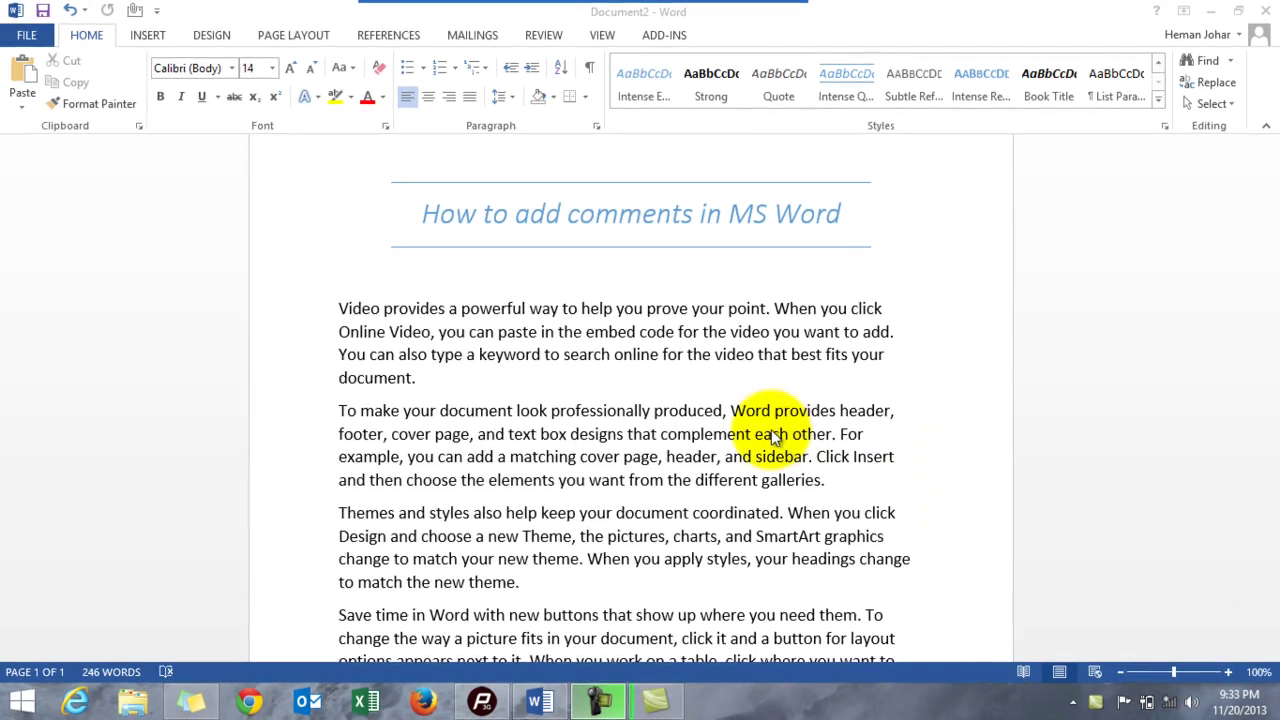
- Delete all the body paragraphs below the title "How to add comments in MS Word", keeping the title
key("ctrl+a")
key("ctrl+End")
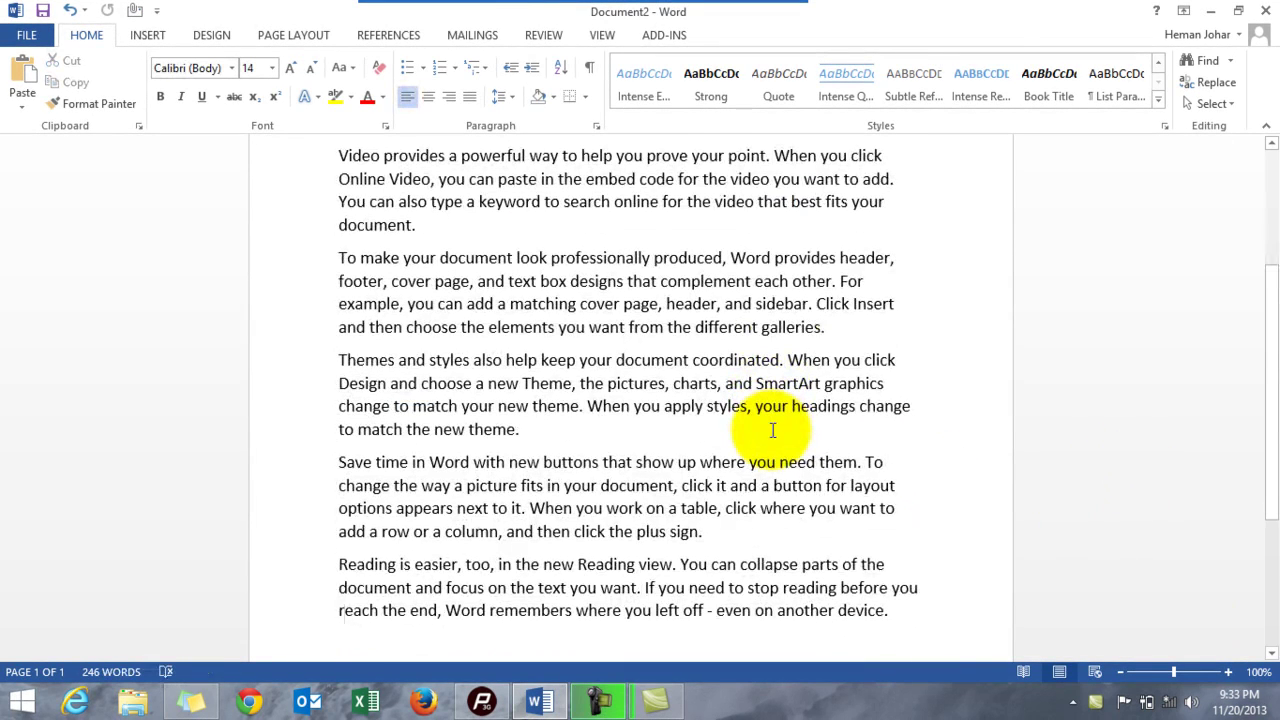
left_click(340, 155)
key("shift+End")
key("shift+Down")
key("shift+Down")
key("shift+Down")
key("shift+Down")
key("shift+Down")
key("shift+Down")
key("shift+Down")
key("shift+Down")
key("shift+Down")
key("shift+Down")
key("shift+Down")
key("shift+Down")
key("shift+Down")
key("shift+Down")
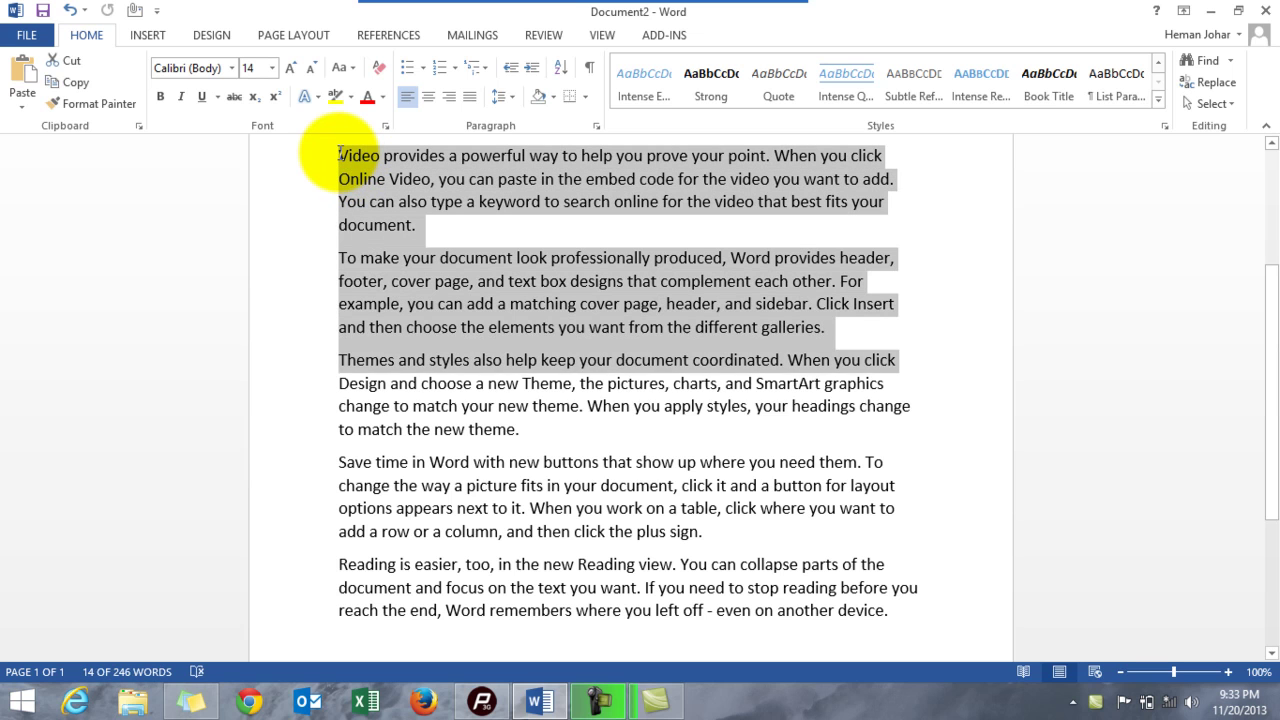
key("shift+Down")
key("shift+Down")
key("shift+Down")
key("shift+Down")
key("shift+Down")
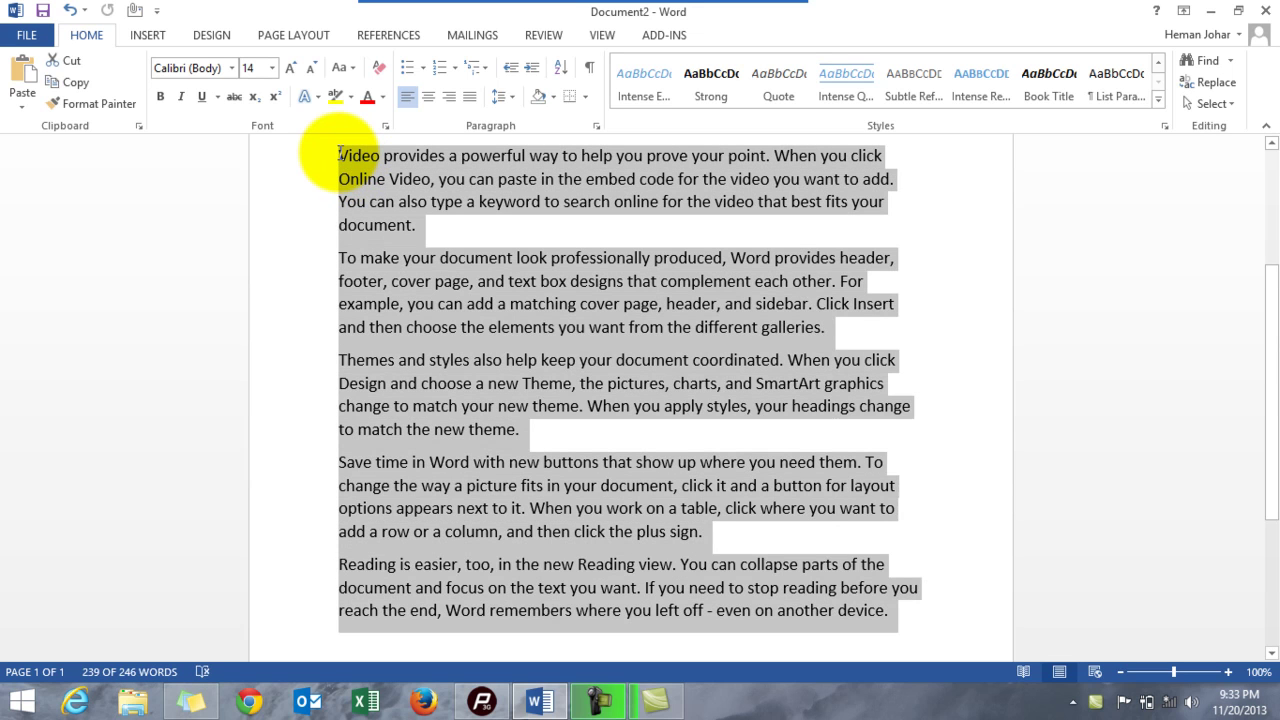
key("Delete")
- Generate sample paragraphs on the empty line below the title using the formula =rand()
key("Up")
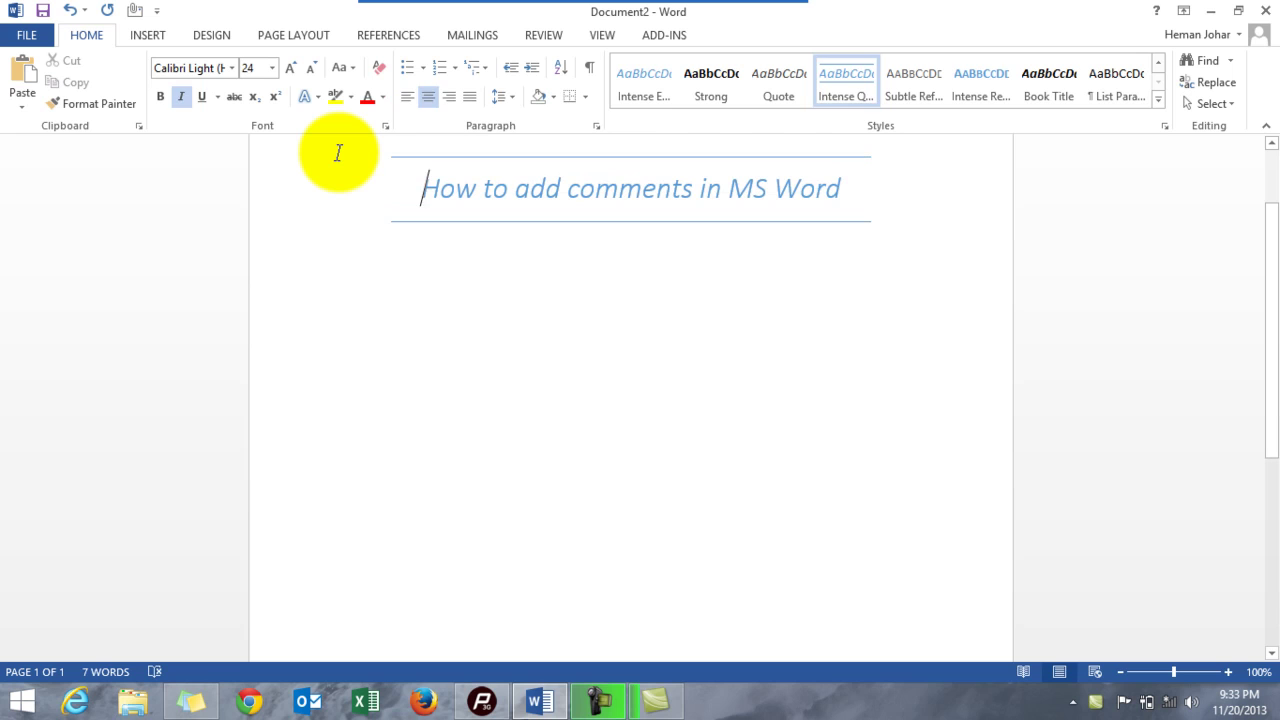
key("Down")
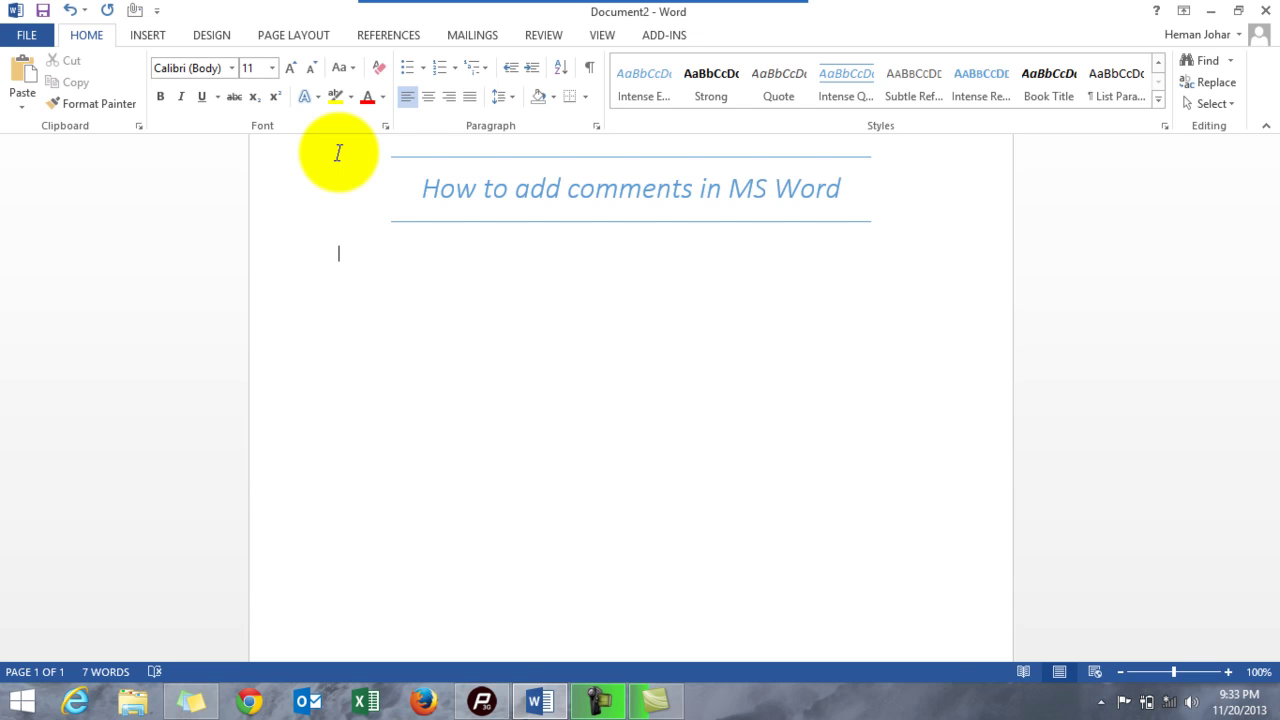
type("=")
type("rand()")
key("Return")
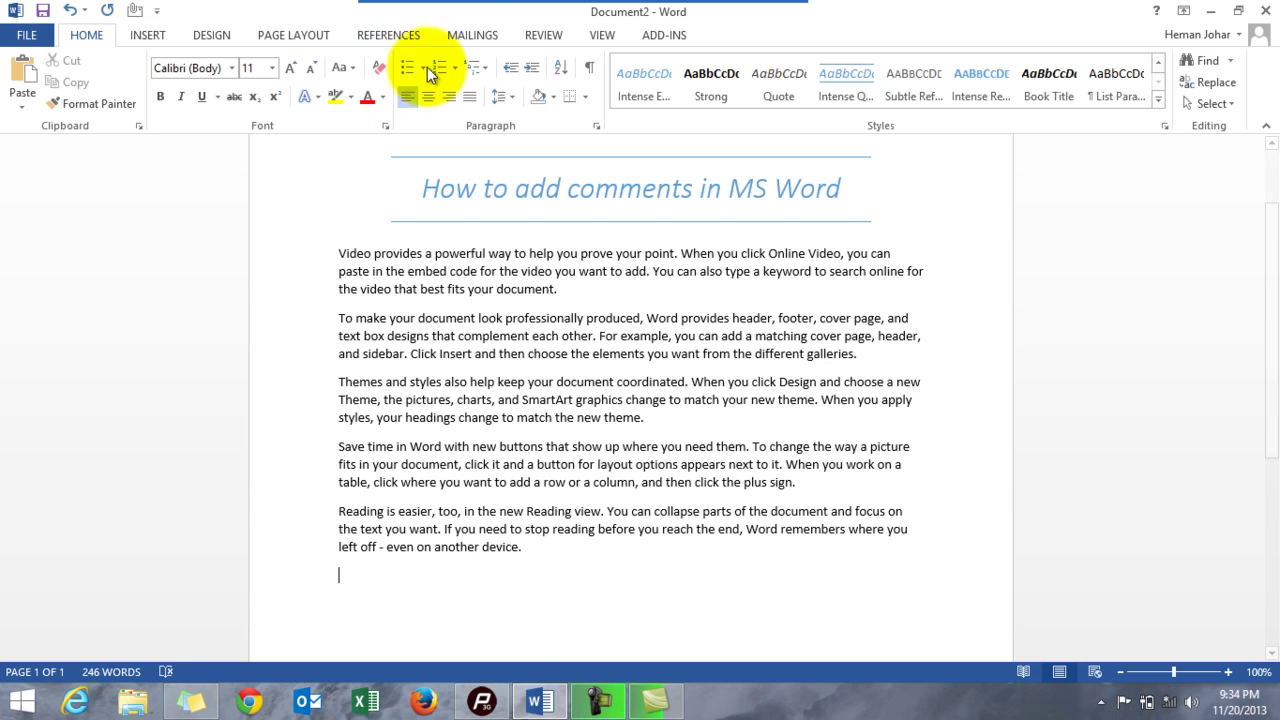
left_click(339, 603)
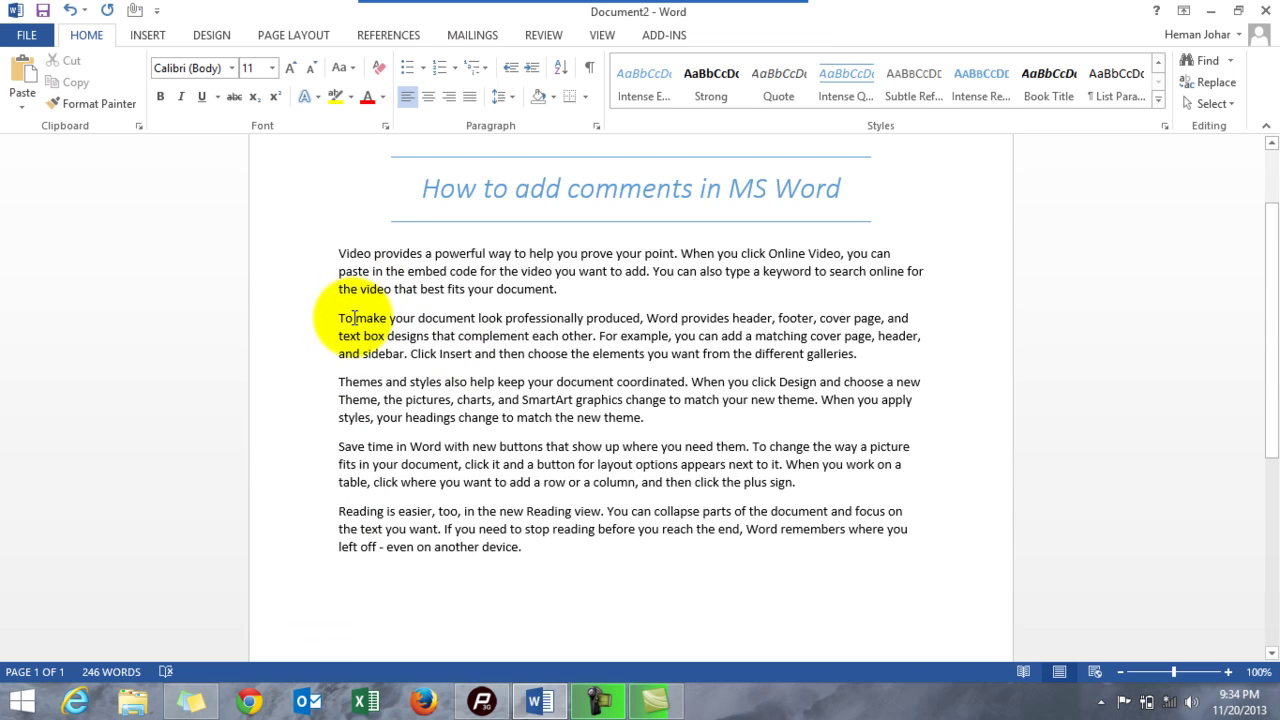
- Add the comment "Look like what ?" to the phrase "To make your document look" in the second paragraph
left_click_drag(354, 318, 492, 320)
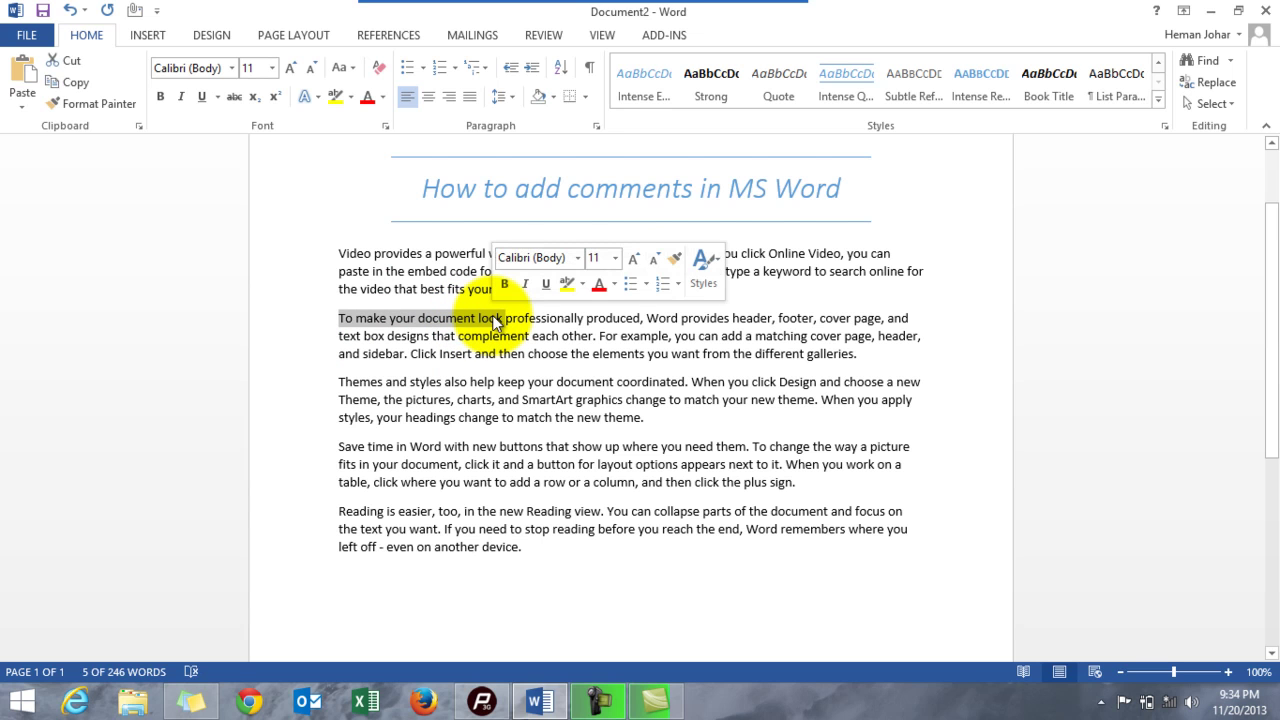
right_click(493, 320)
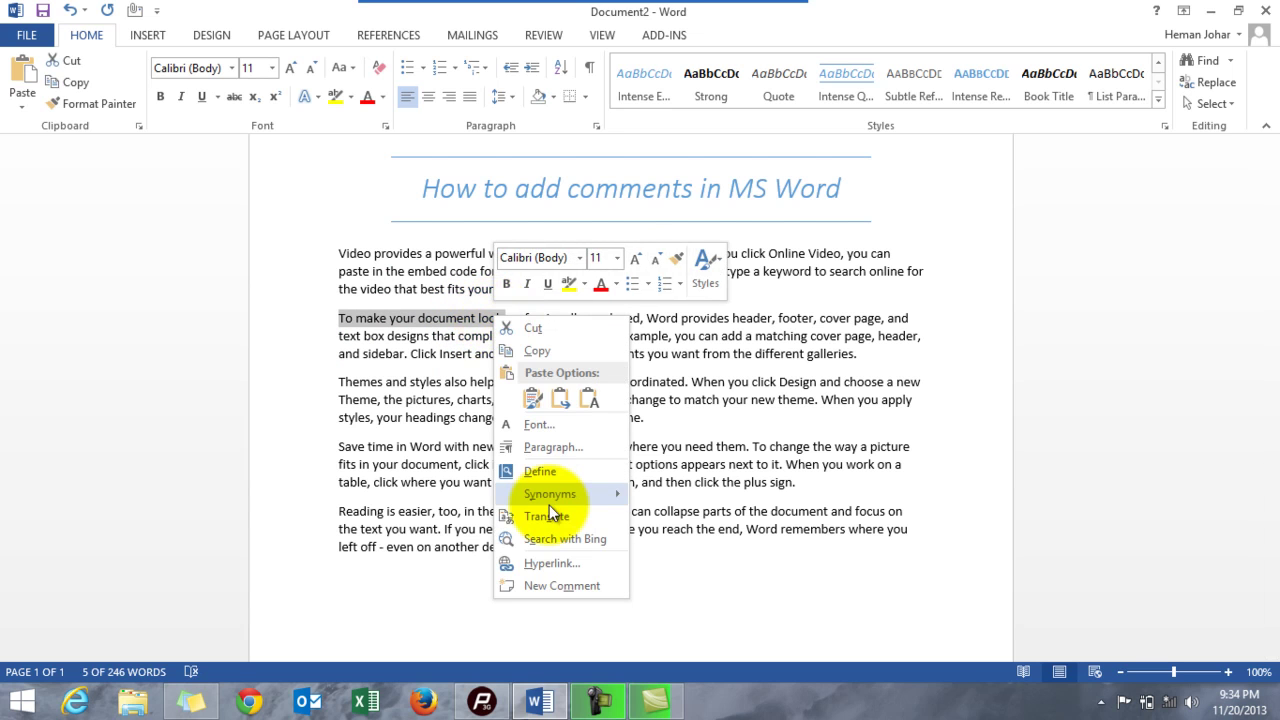
left_click(560, 586)
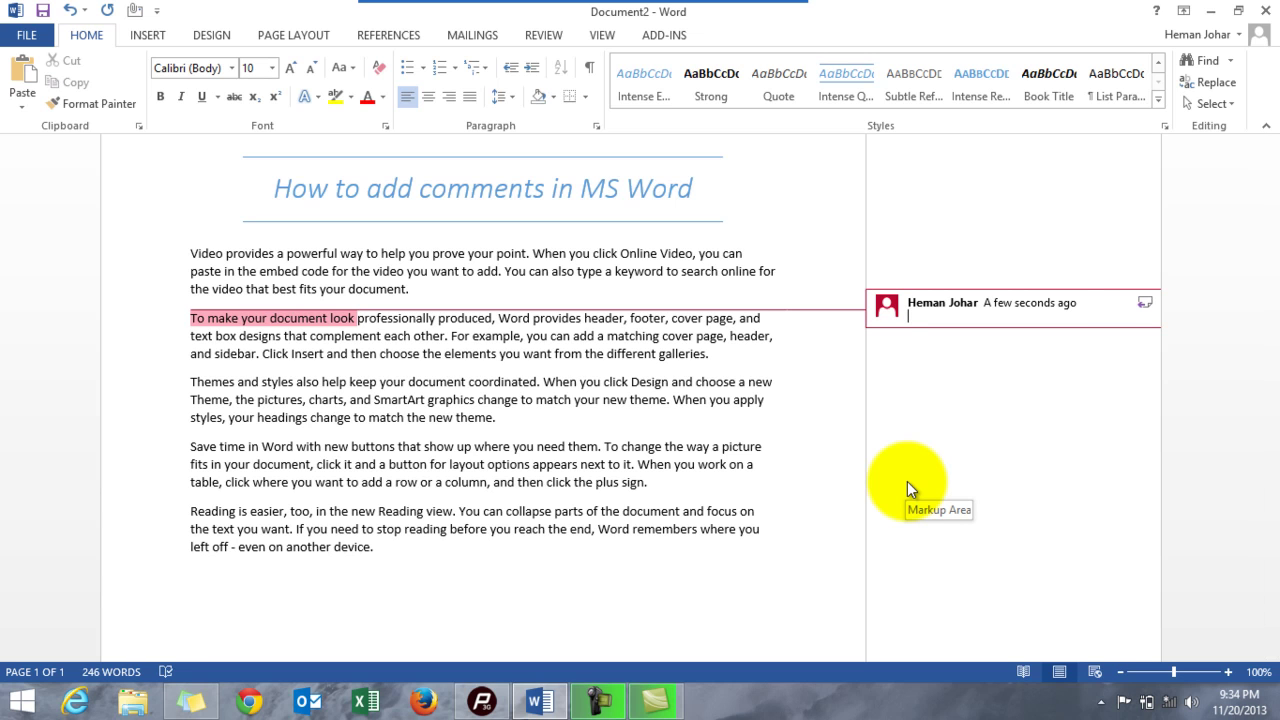
type("Look like what ?")
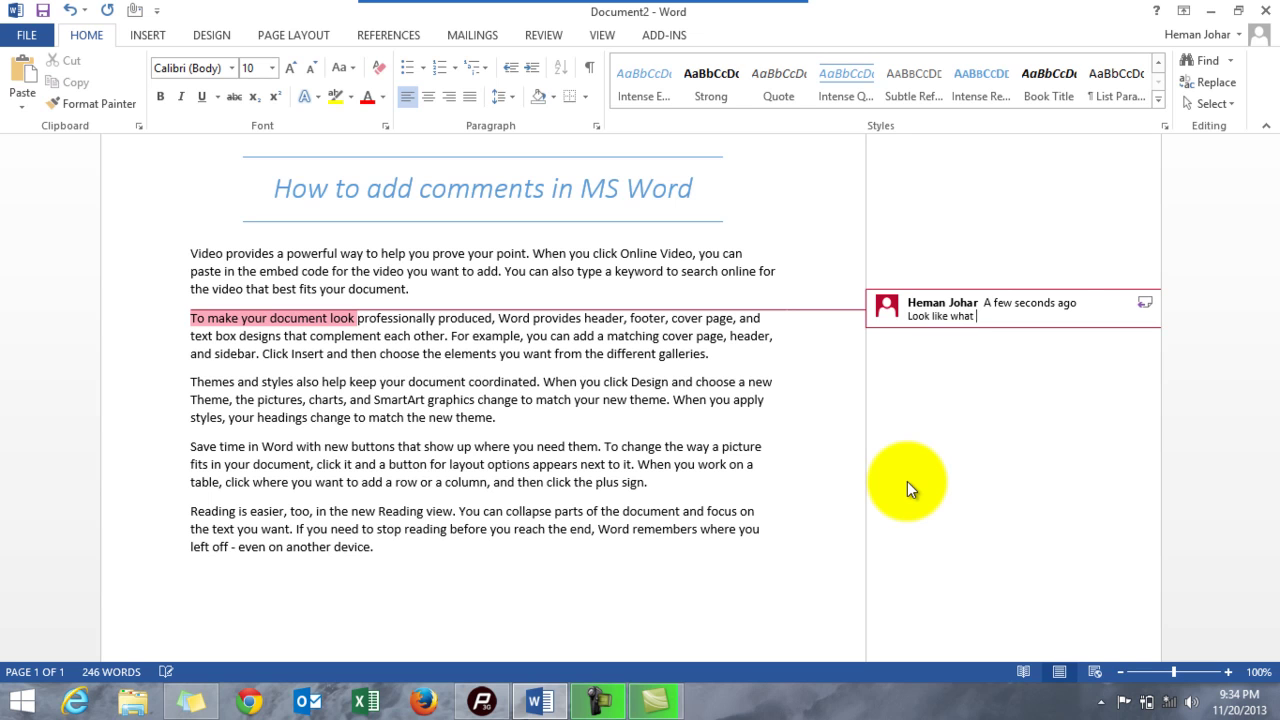
left_click(820, 226)
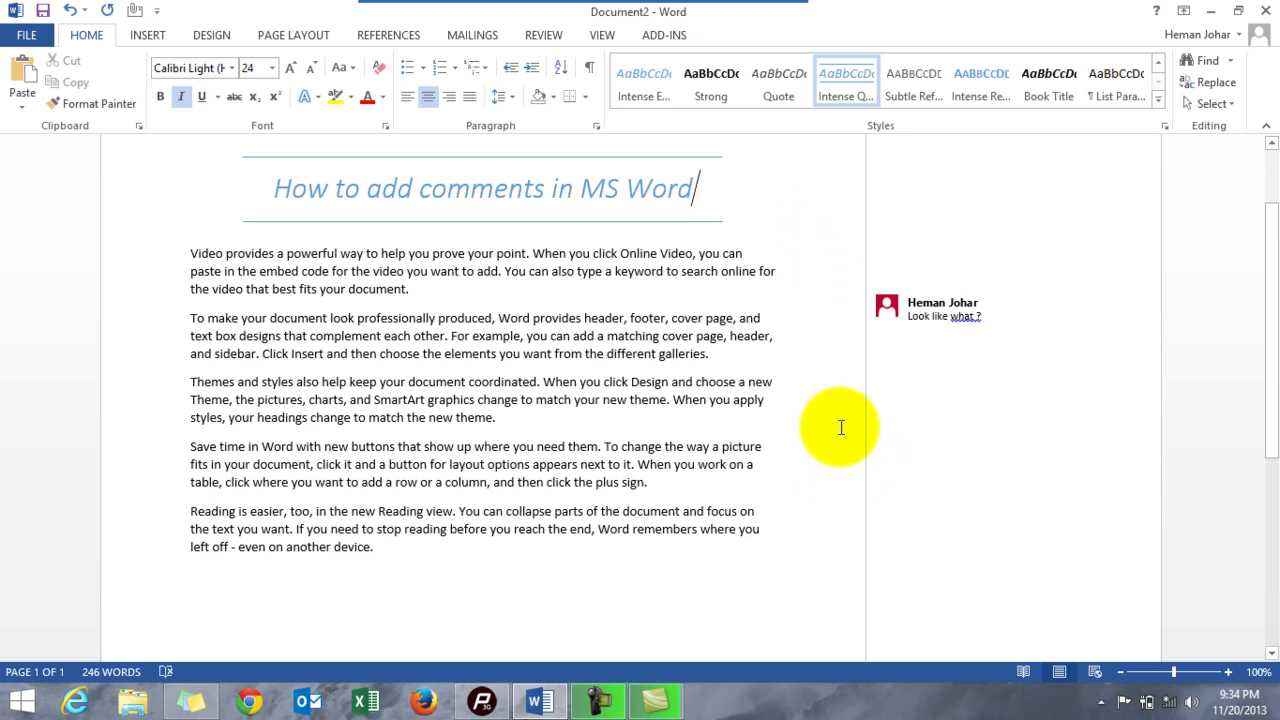
- Reply to the comment with "Look like a million dollors" and correct the misspelled word to "dollars"
left_click(908, 312)
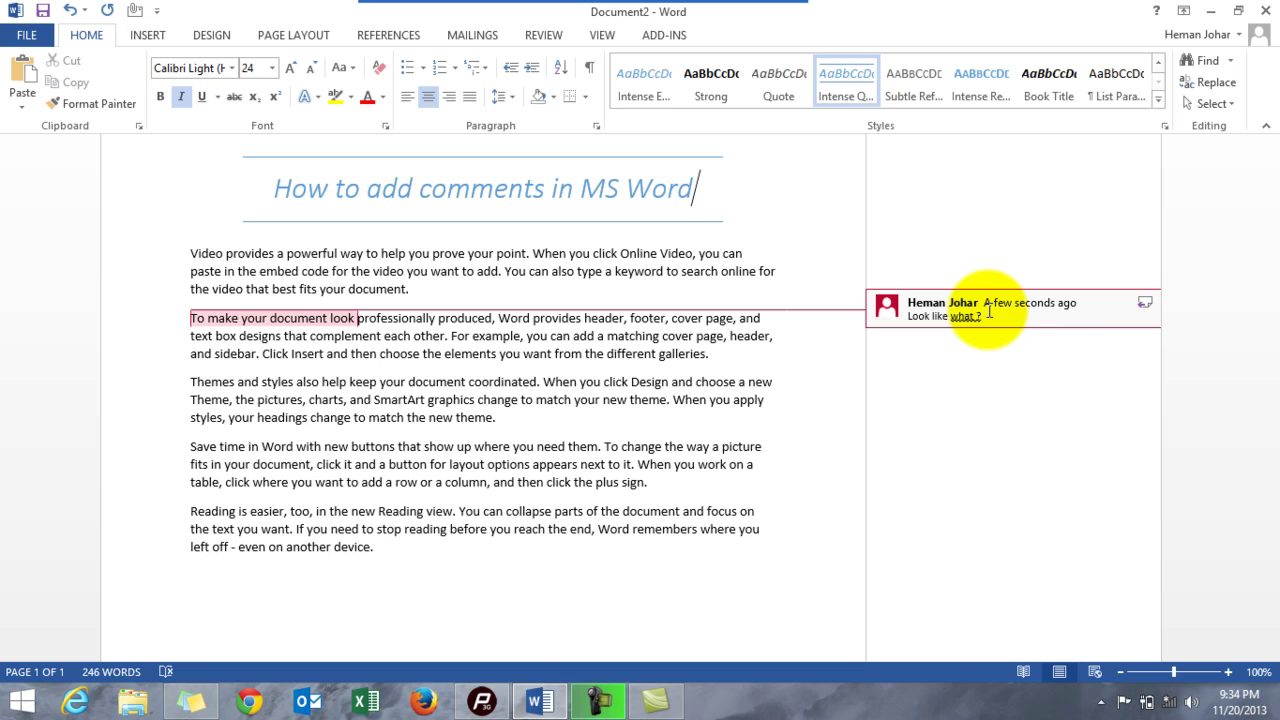
right_click(989, 312)
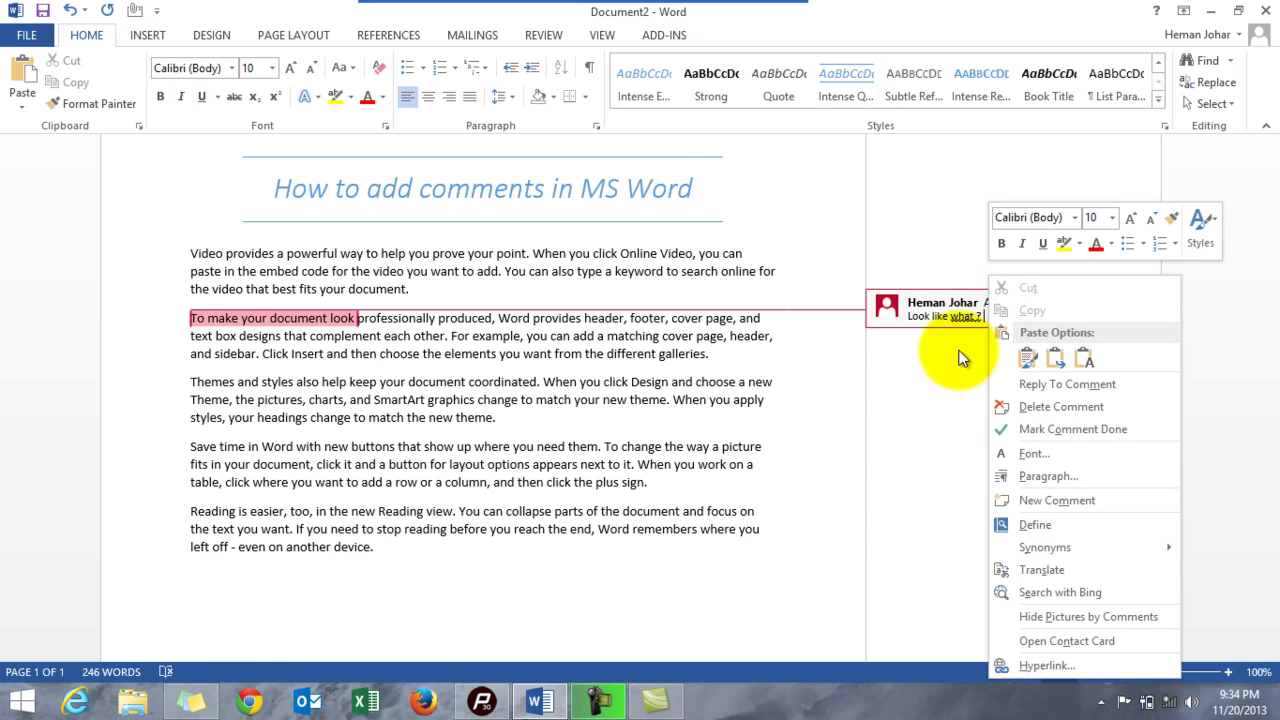
left_click(1063, 383)
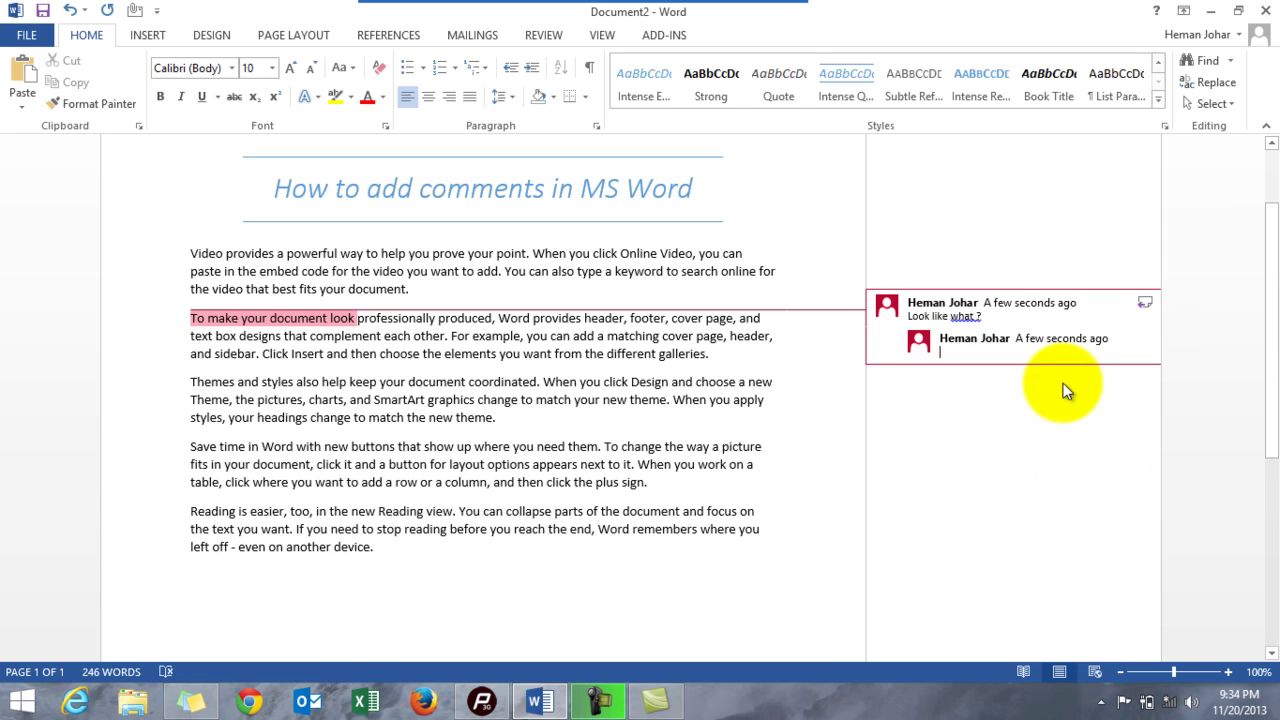
type("Look ")
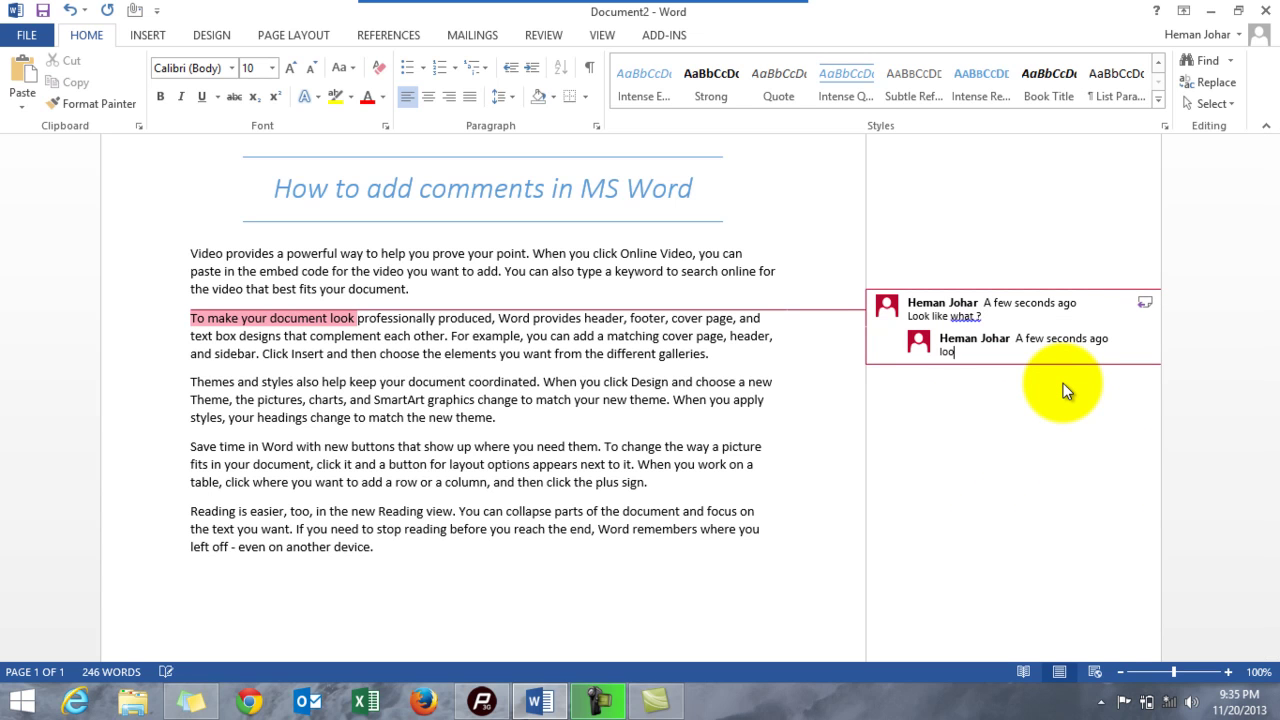
type("like a million dollors")
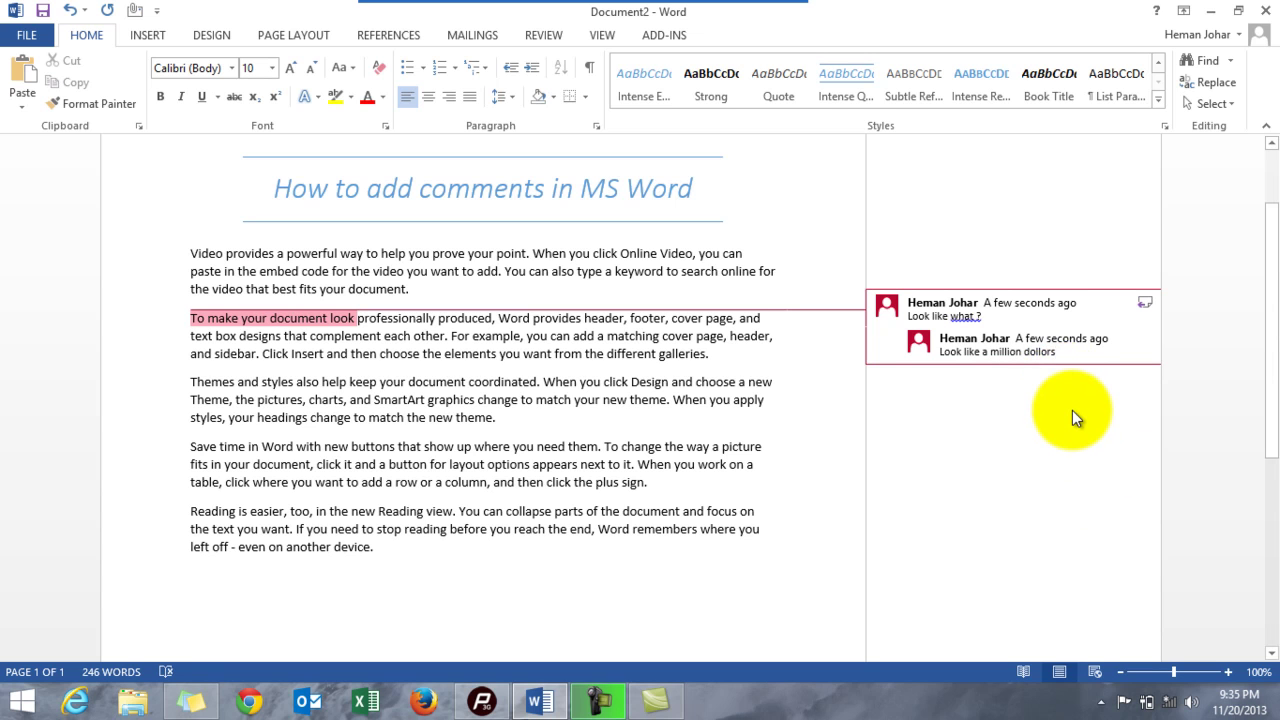
left_click(1194, 382)
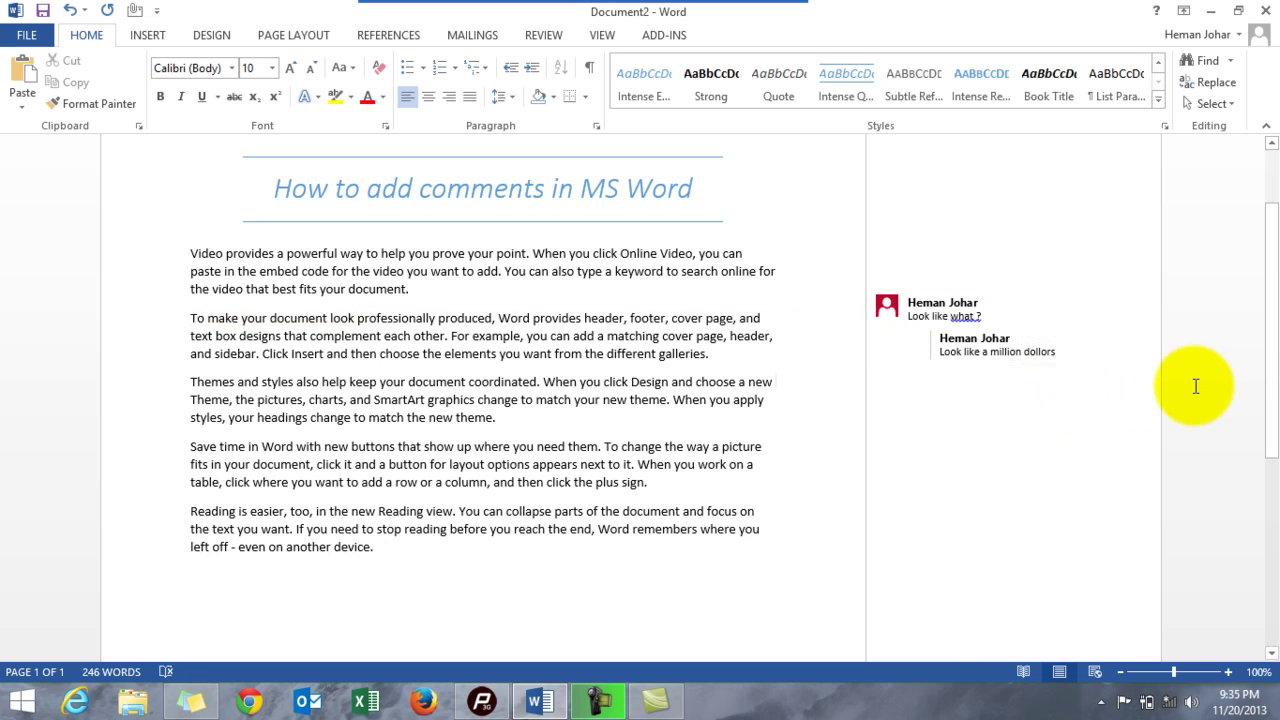
right_click(1025, 353)
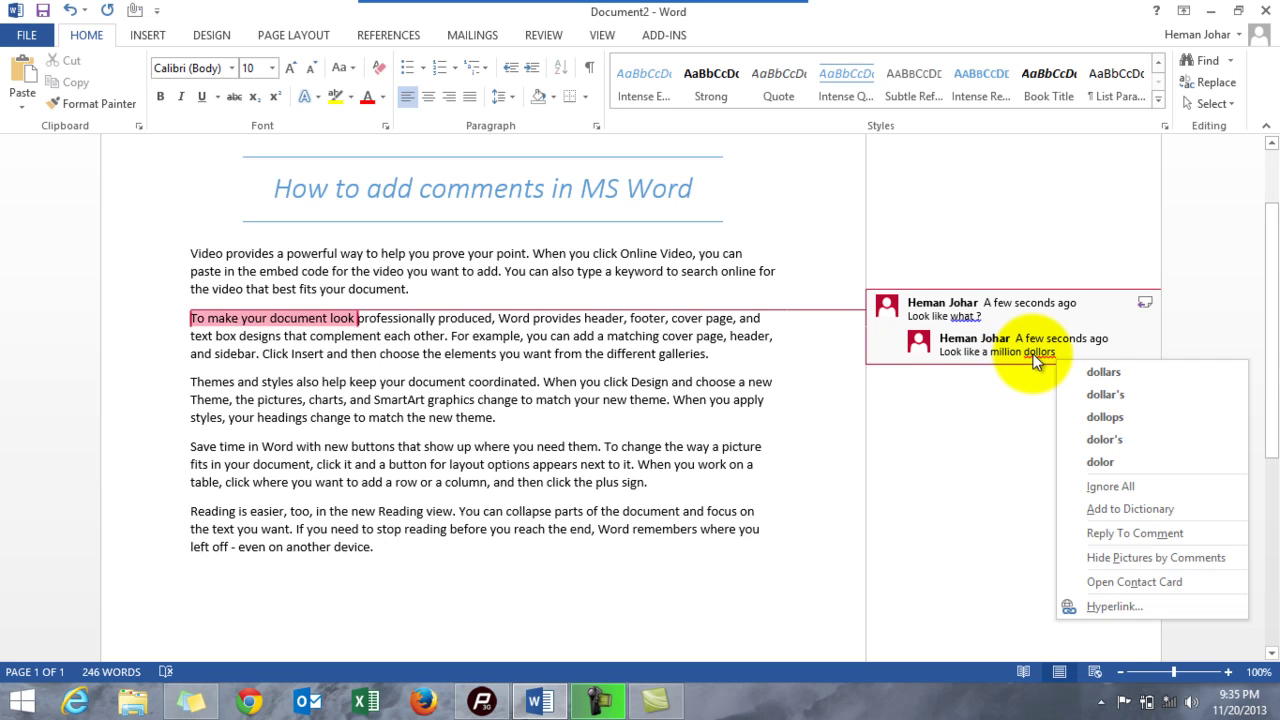
left_click(1103, 373)
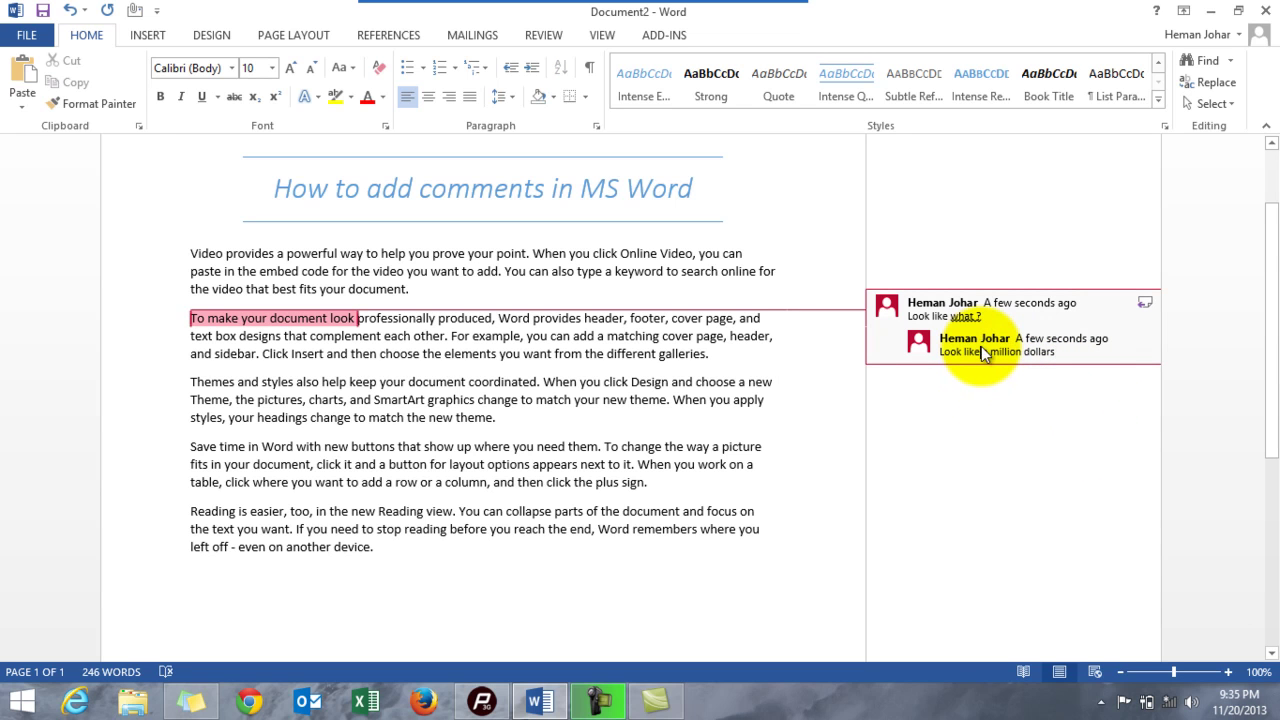
- Replace the word "dollars" with "Euros" in the reply to the comment
triple_click(961, 317)
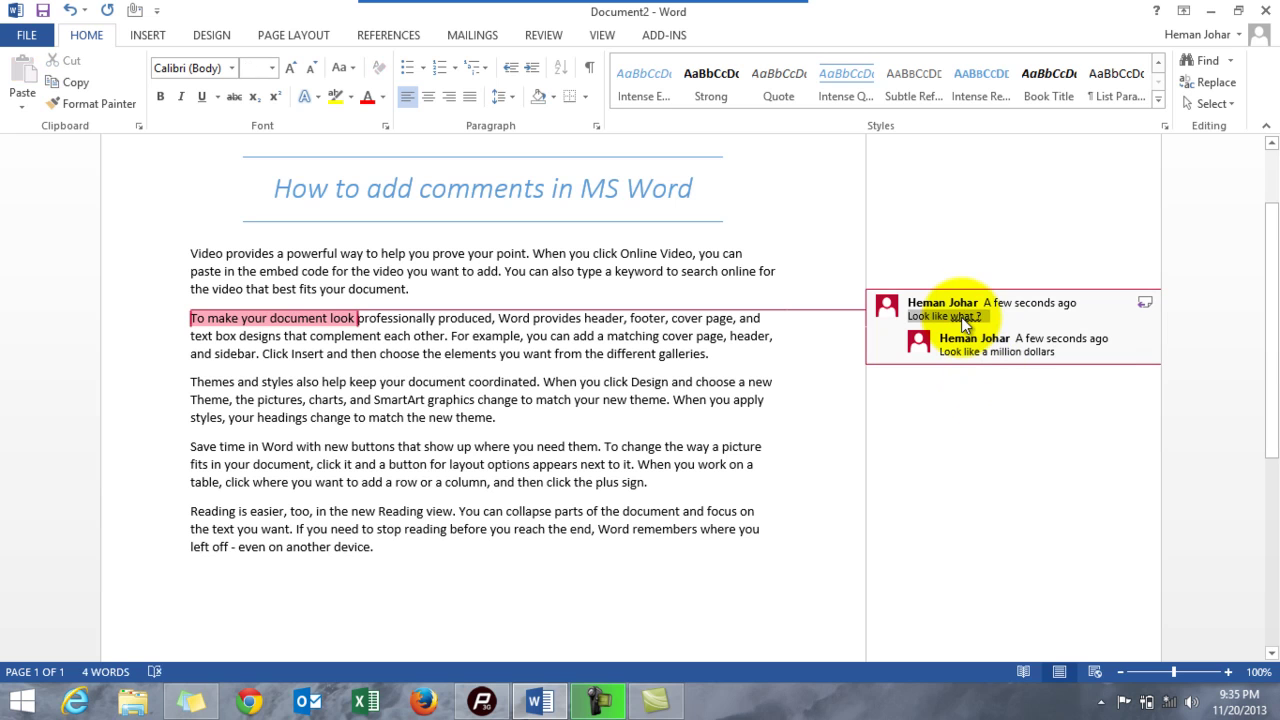
key("End")
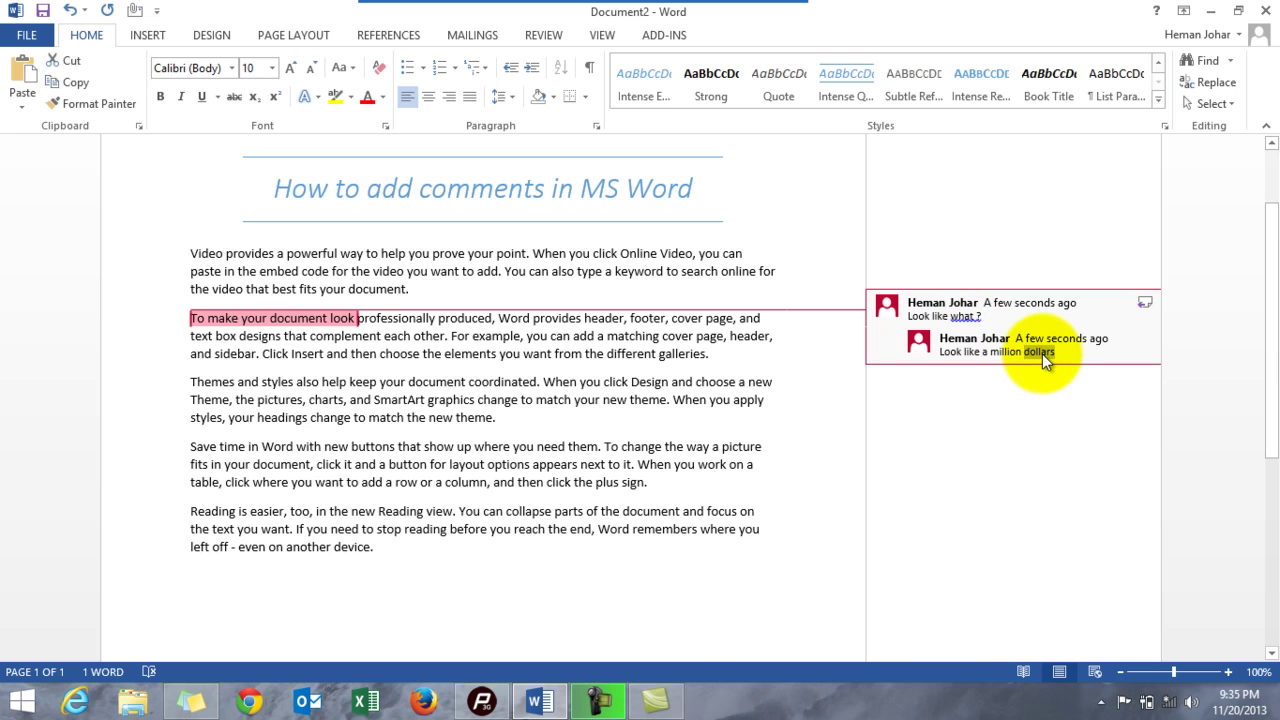
key("BackSpace")
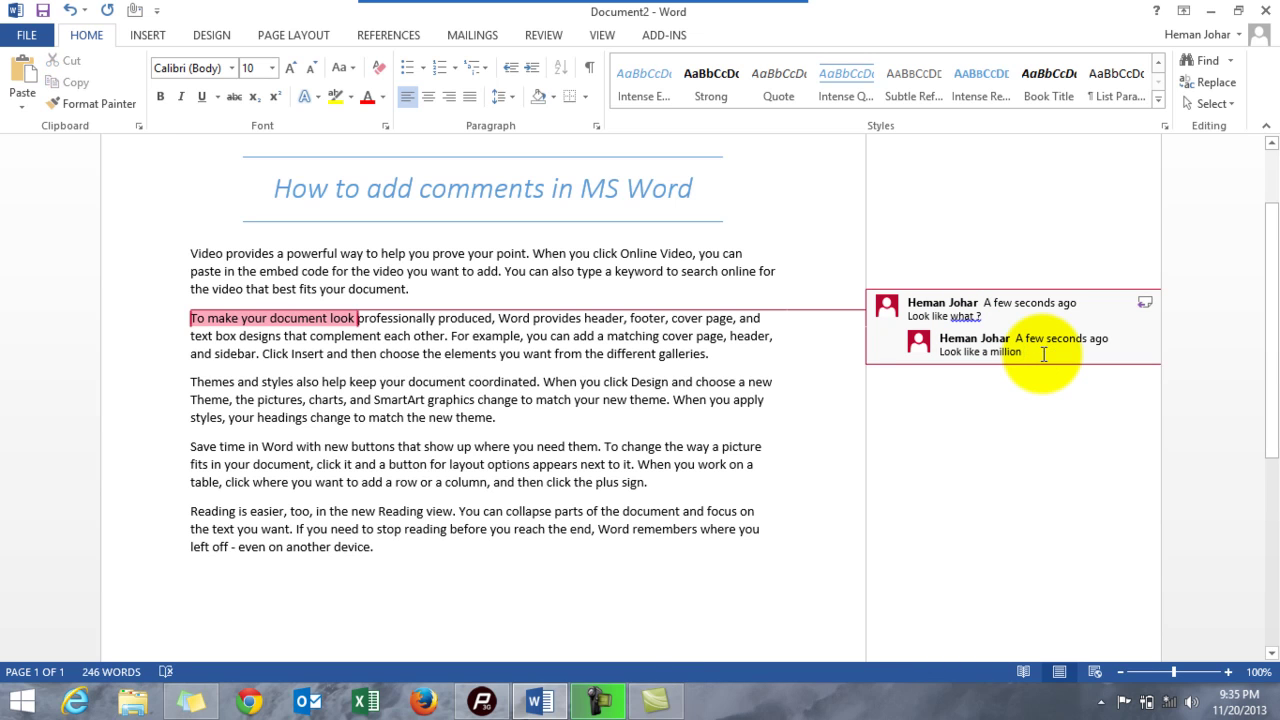
type("Euro")
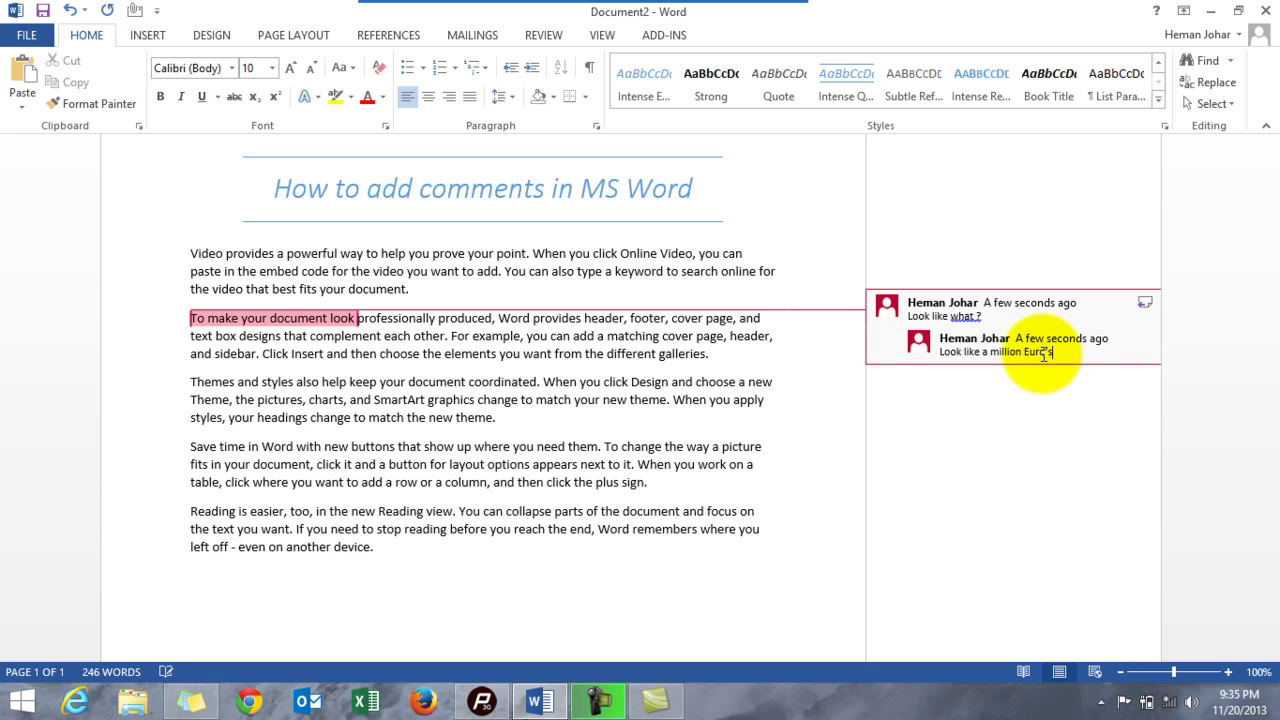
type("s")
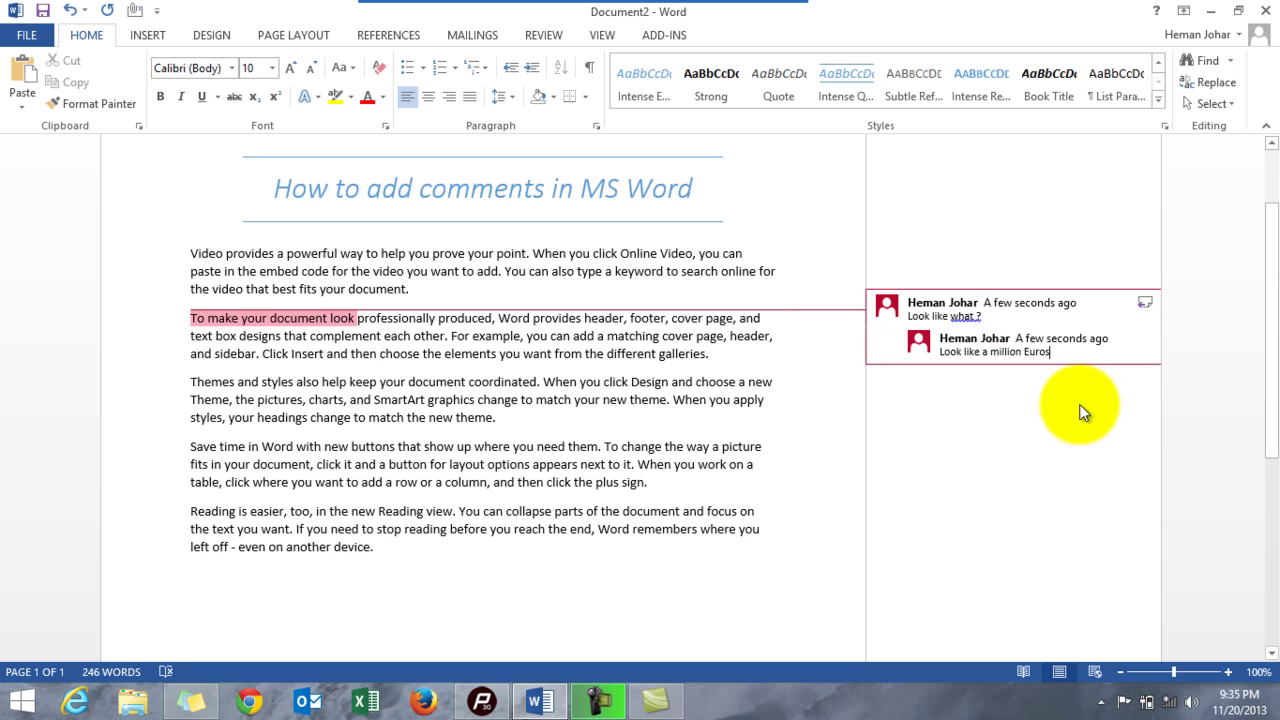
left_click(1160, 408)
- Mark the reply "Look like a million Euros" as done
left_click(995, 352)
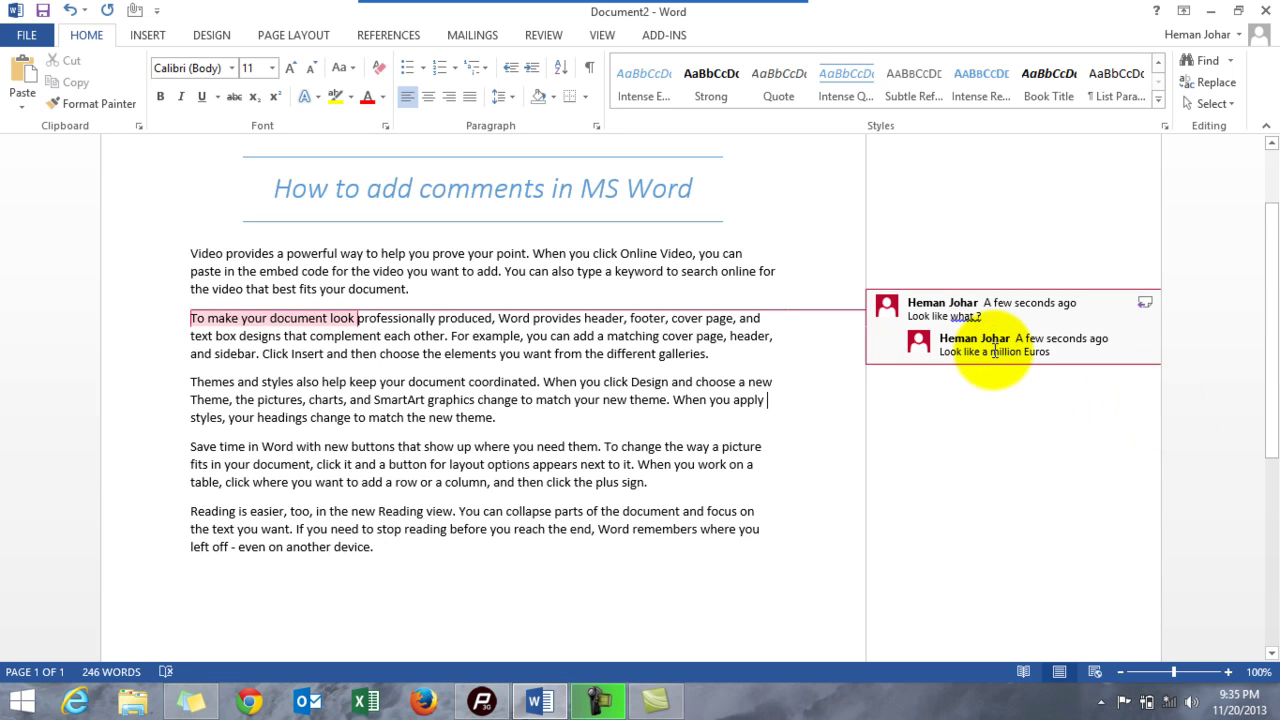
right_click(993, 350)
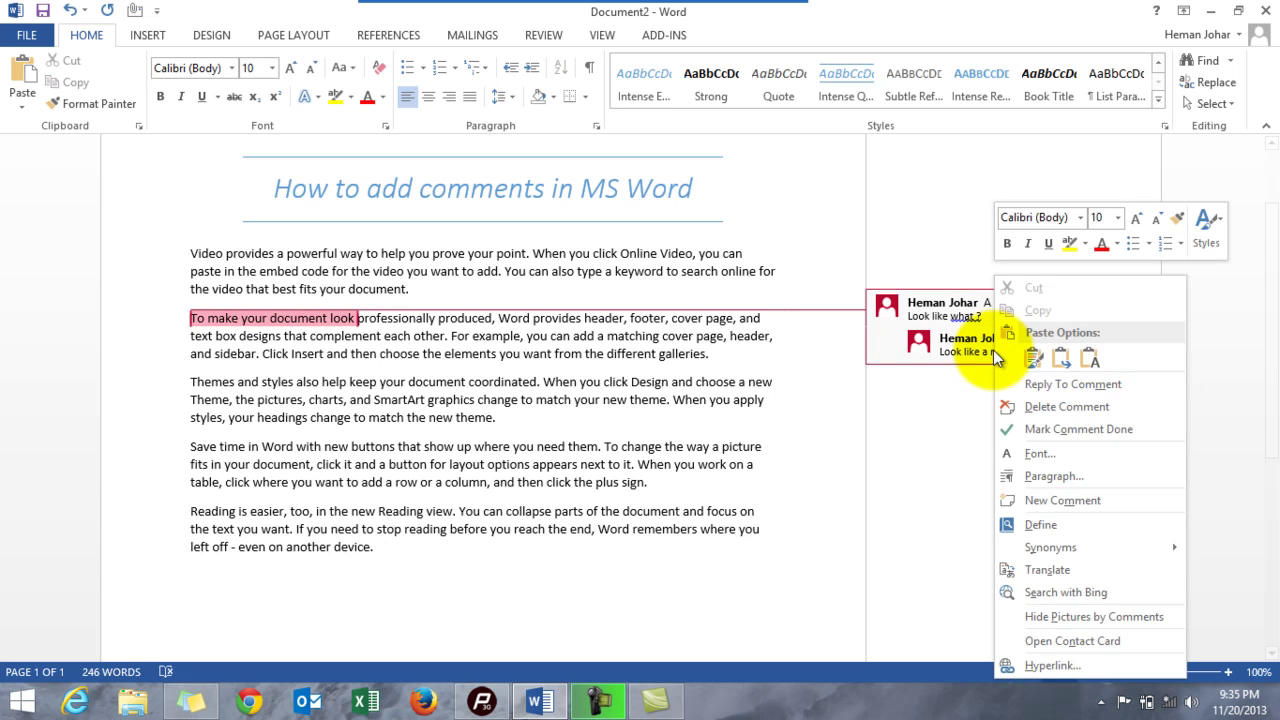
left_click(1041, 429)
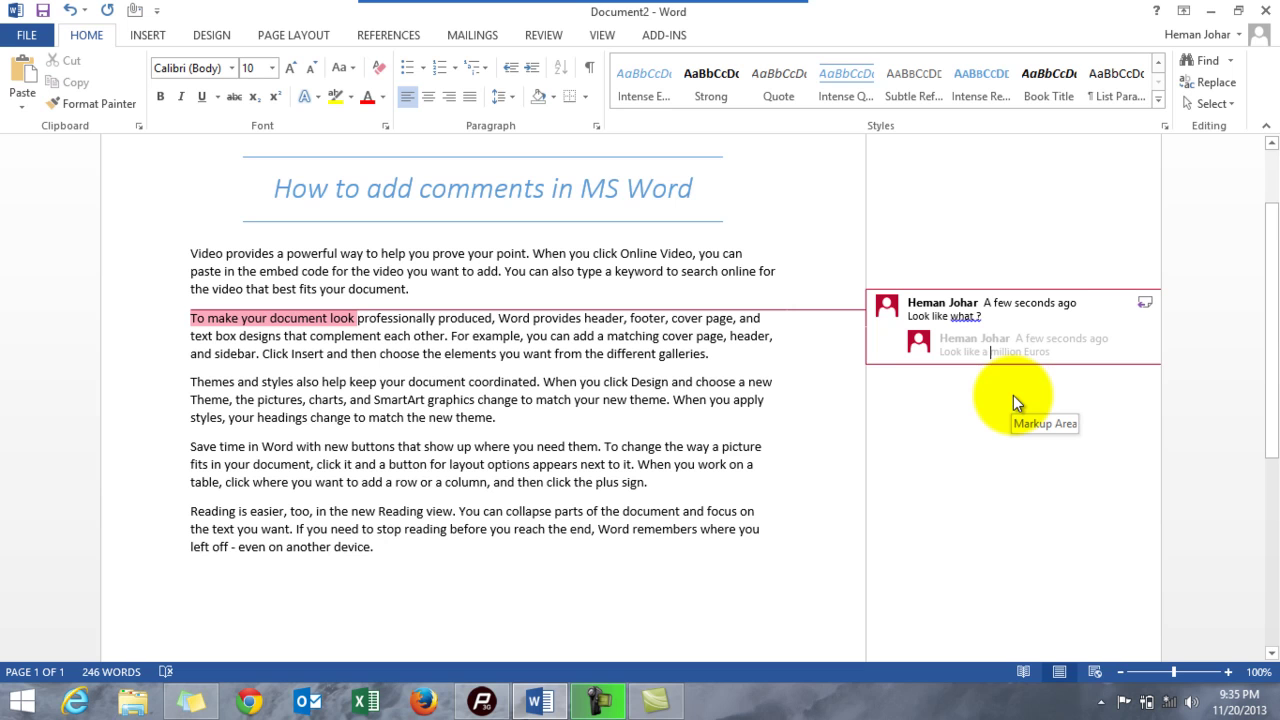
- Delete the reply "Look like a million Euros" and the original comment "Look like what ?" from the document
right_click(1035, 342)
left_click(1110, 406)
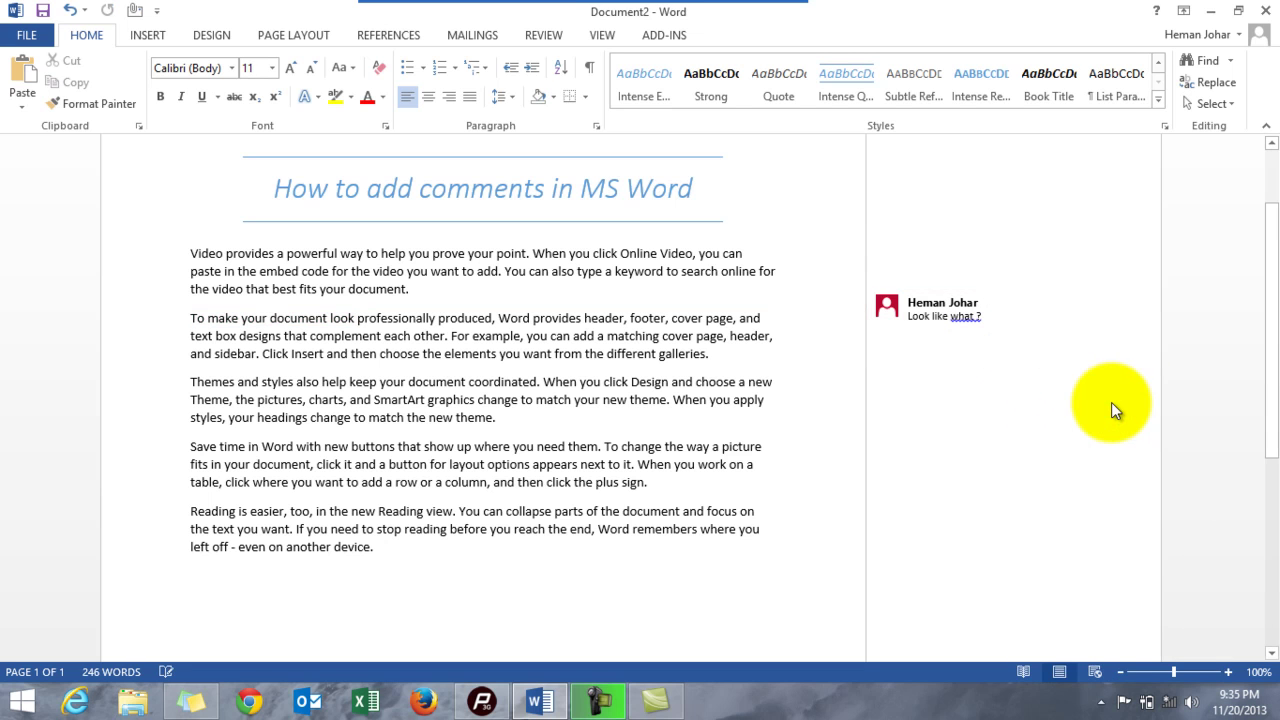
left_click(946, 308)
right_click(946, 308)
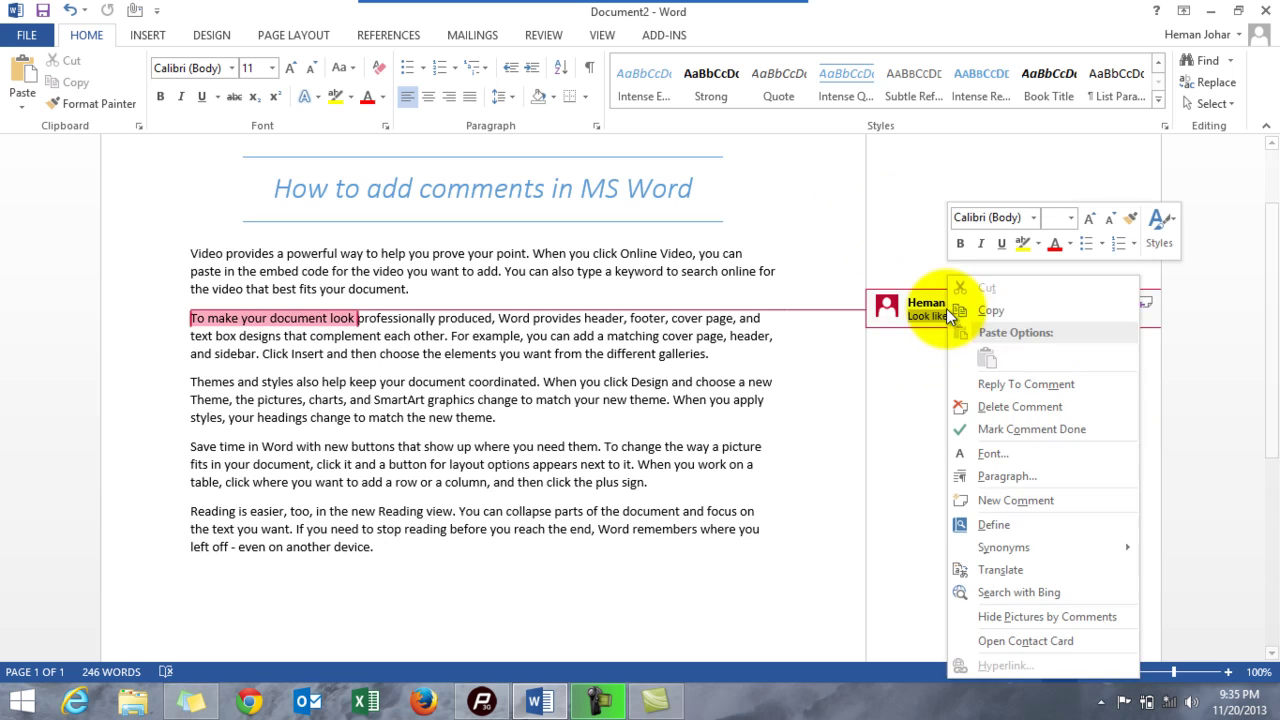
left_click(1000, 406)
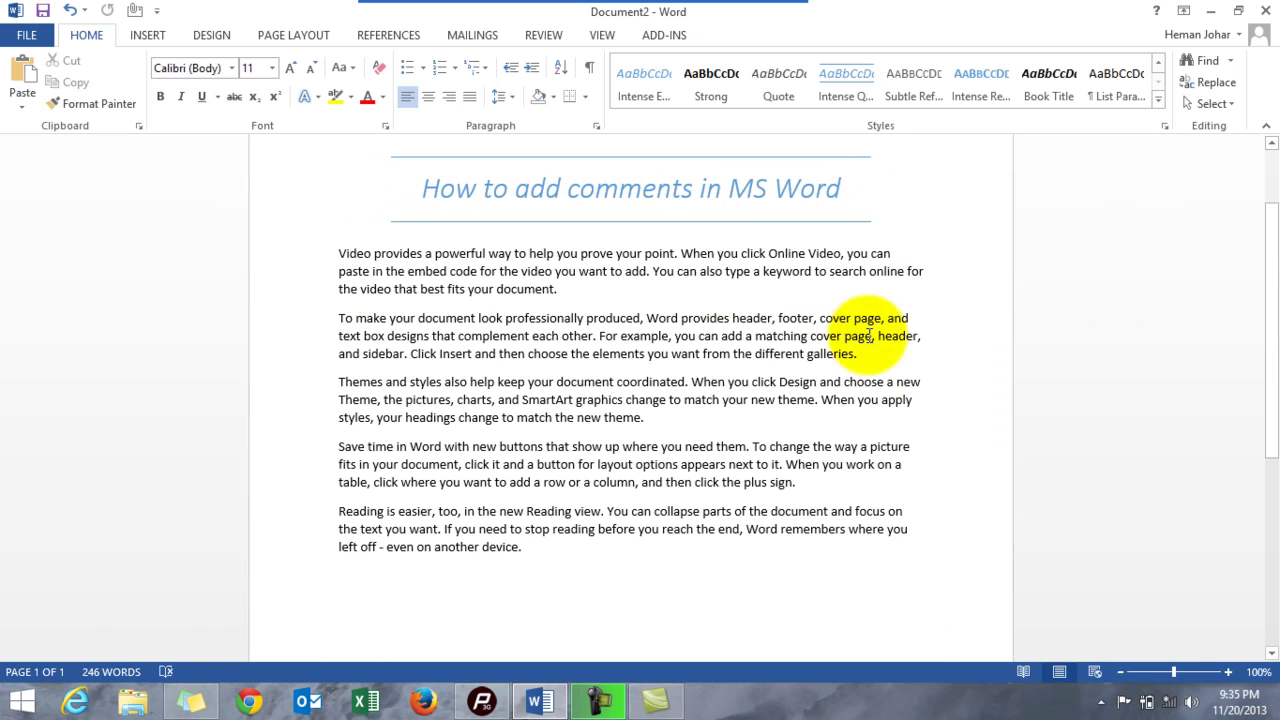
key("Up")
key("End")
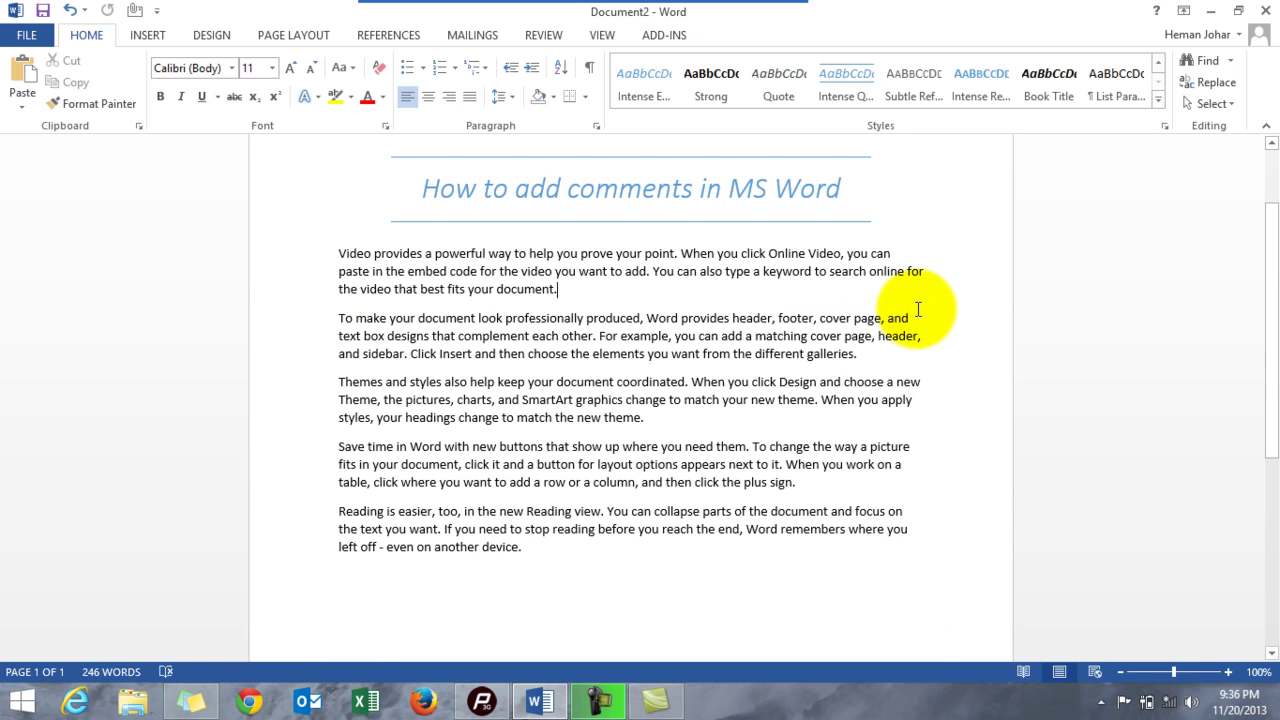